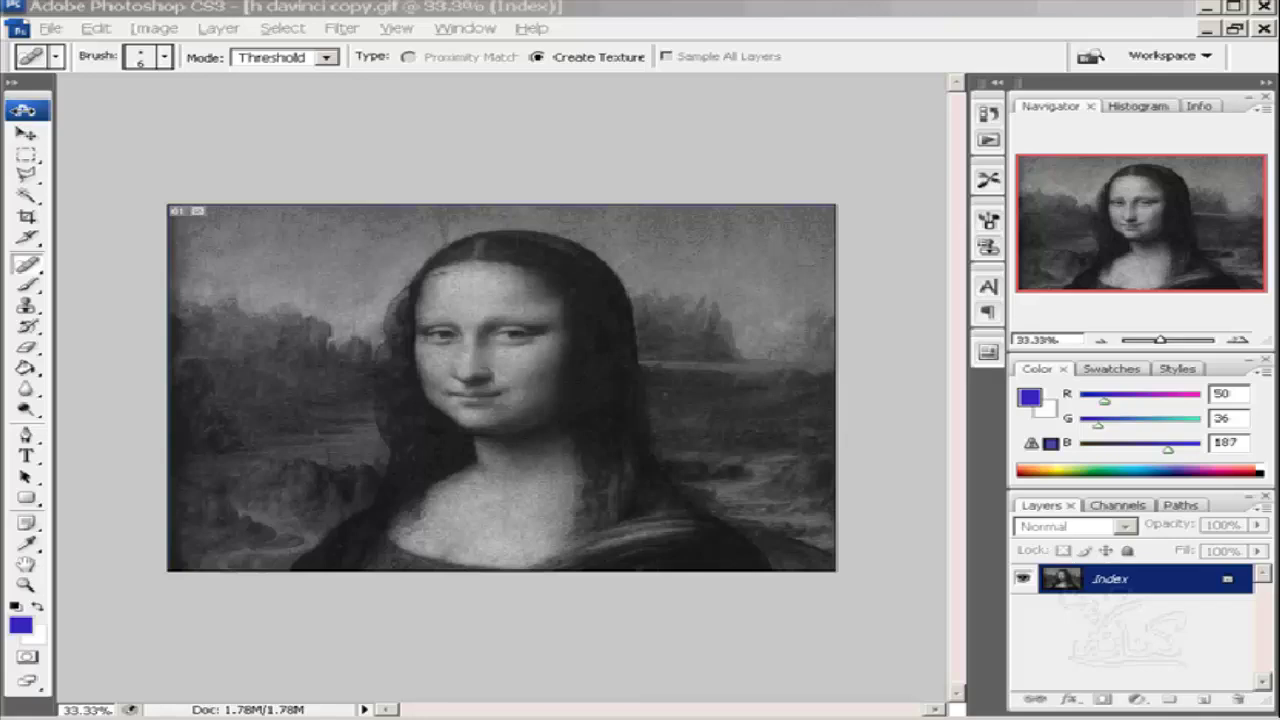
# Step: Drag the toolbox out as a floating panel beside the grayscale Mona Lisa canvas
pyautogui.moveTo(24, 110); pyautogui.dragTo(620, 96)
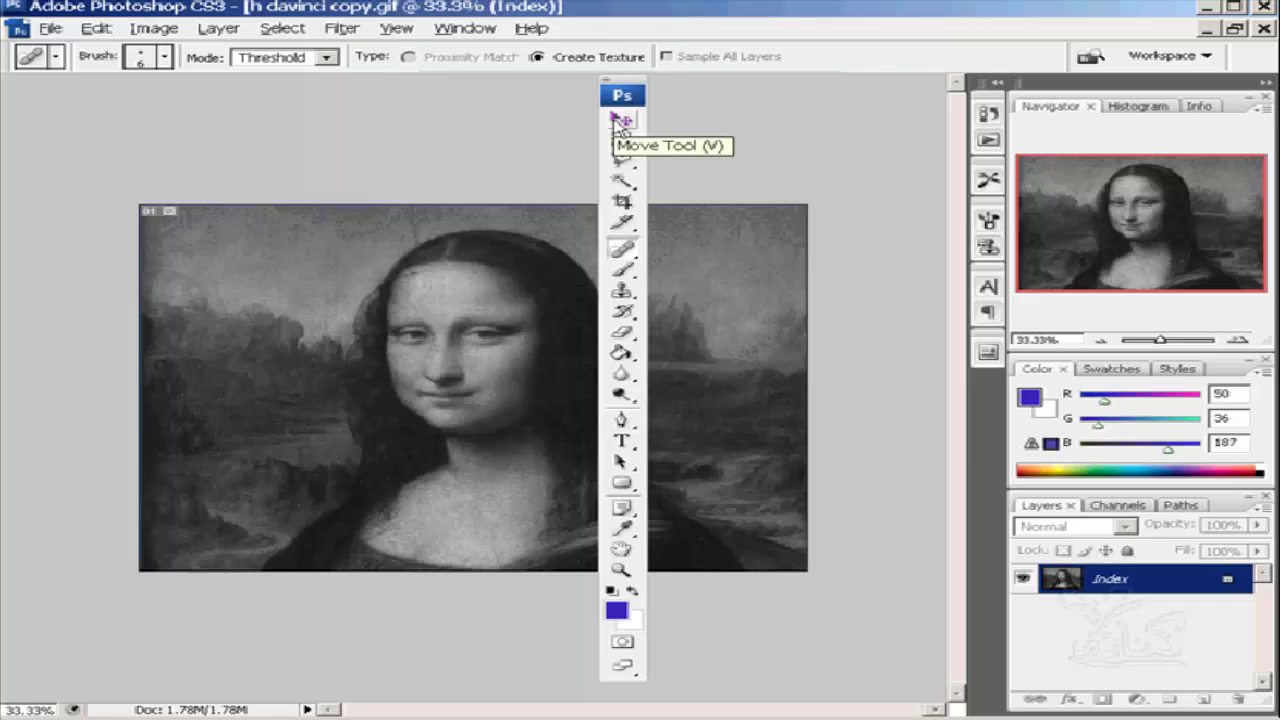
# Step: Select the Move tool, then switch to the Rectangular Marquee tool with M
pyautogui.click(620, 121)
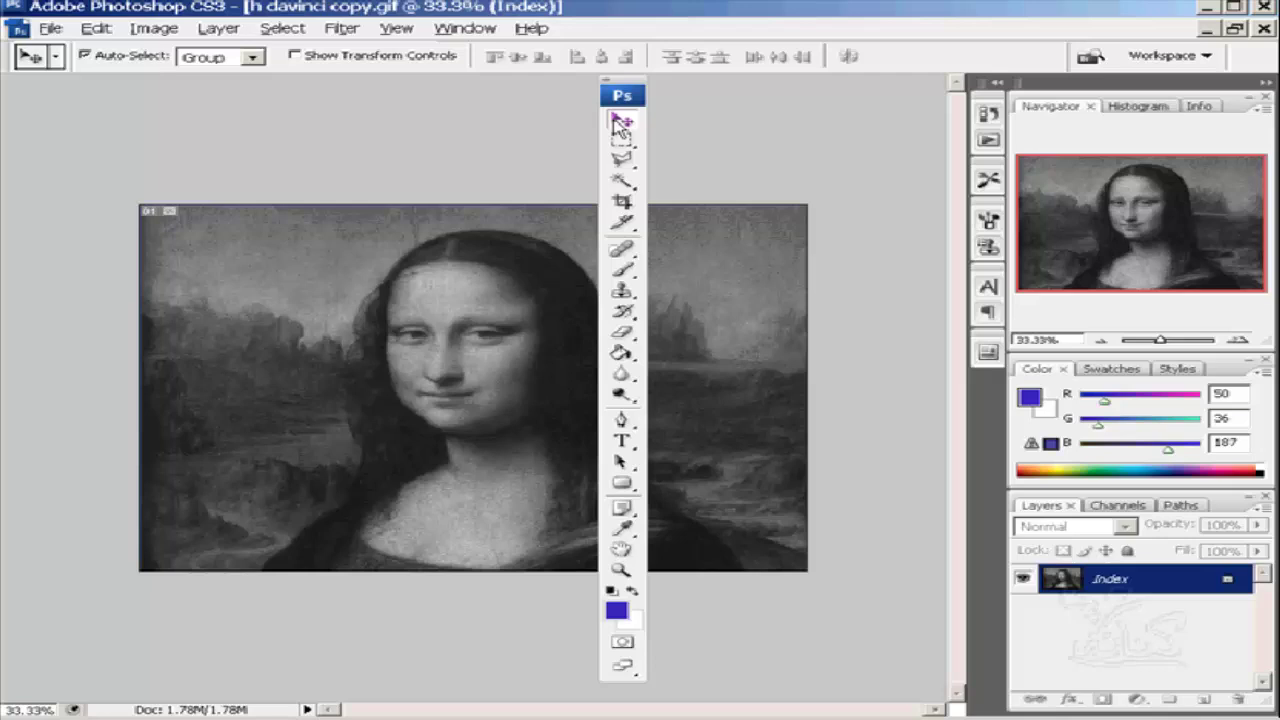
pyautogui.press('m')
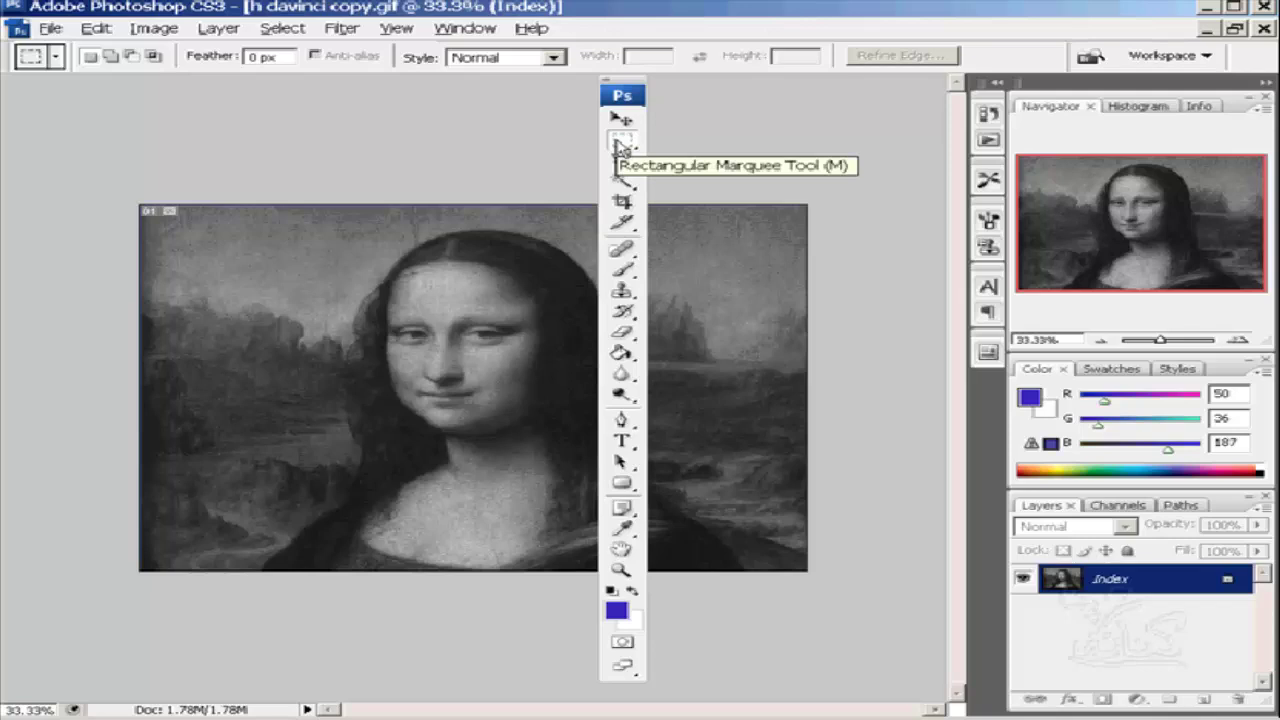
# Step: Preview the marquee variants, then cycle Move, Rectangular Marquee and finally Elliptical Marquee
pyautogui.click(617, 147)
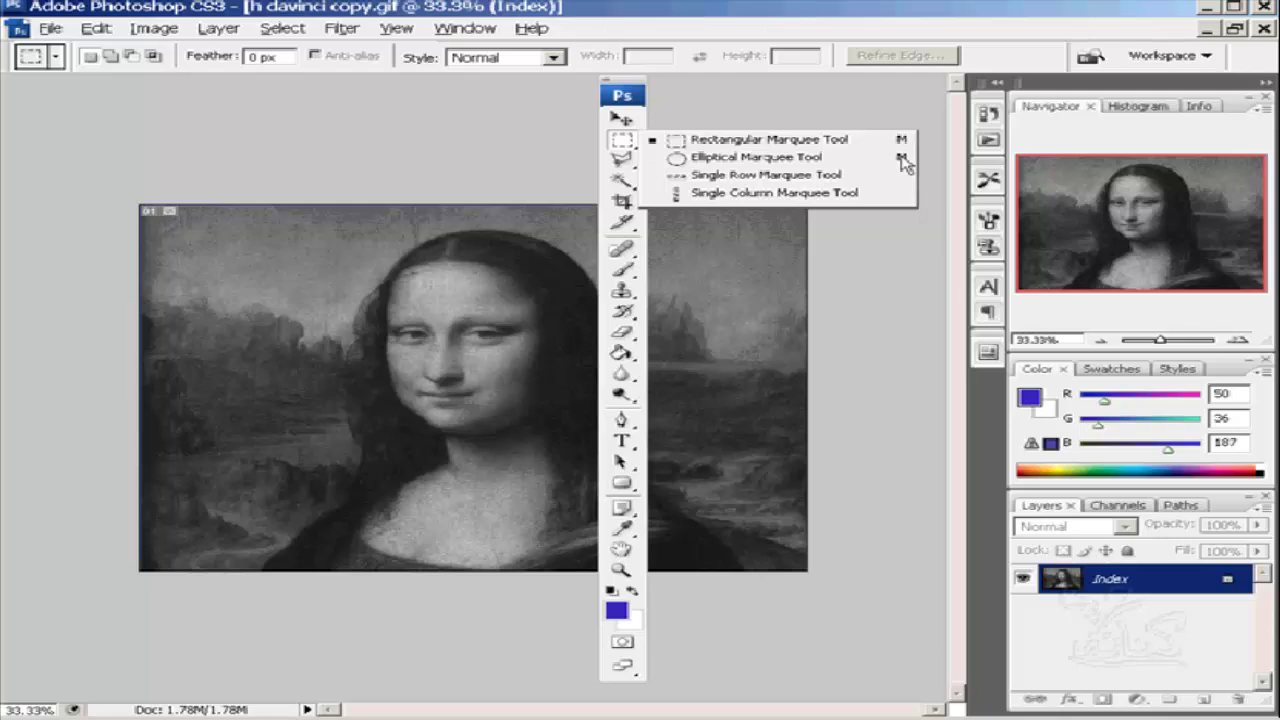
pyautogui.click(621, 142)
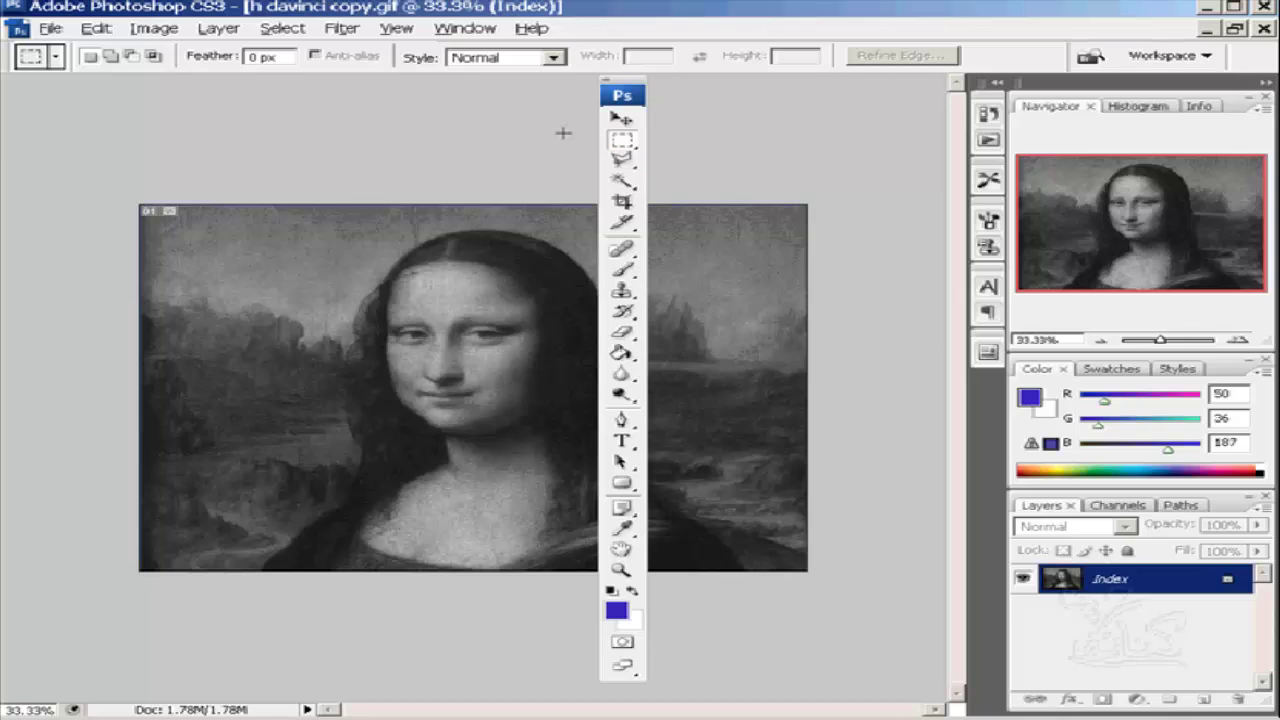
pyautogui.press('v')
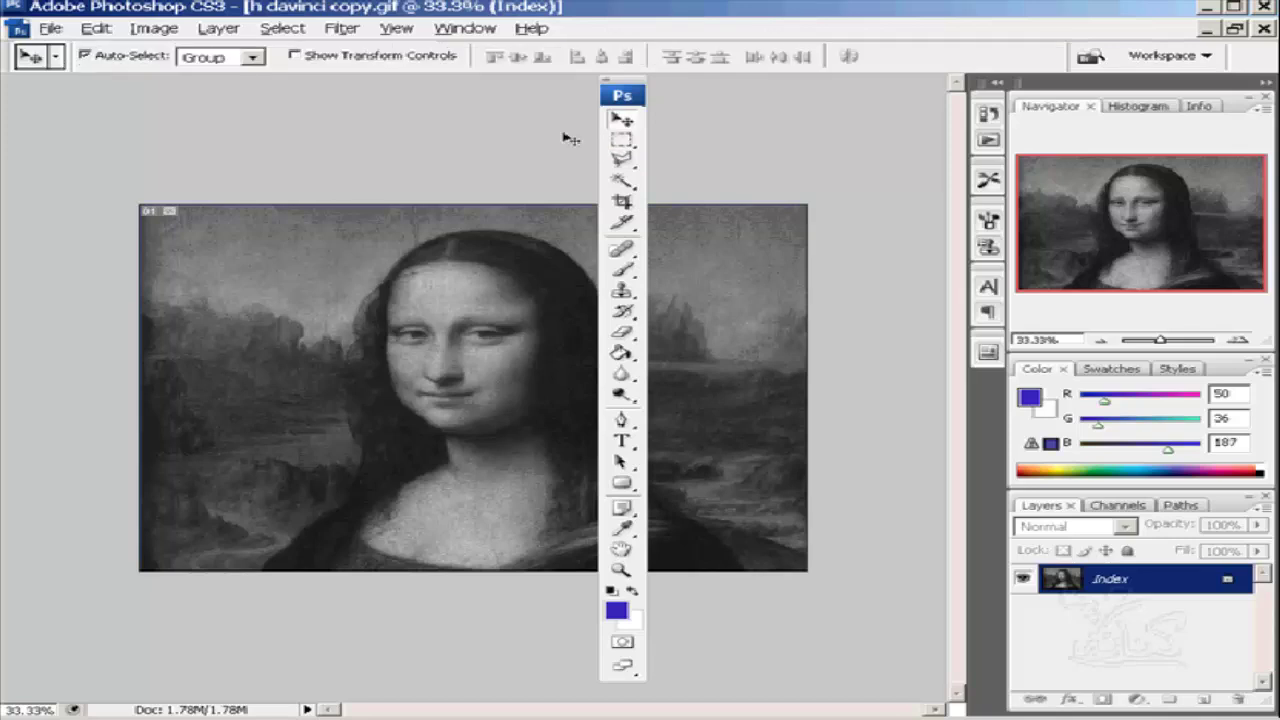
pyautogui.press('m')
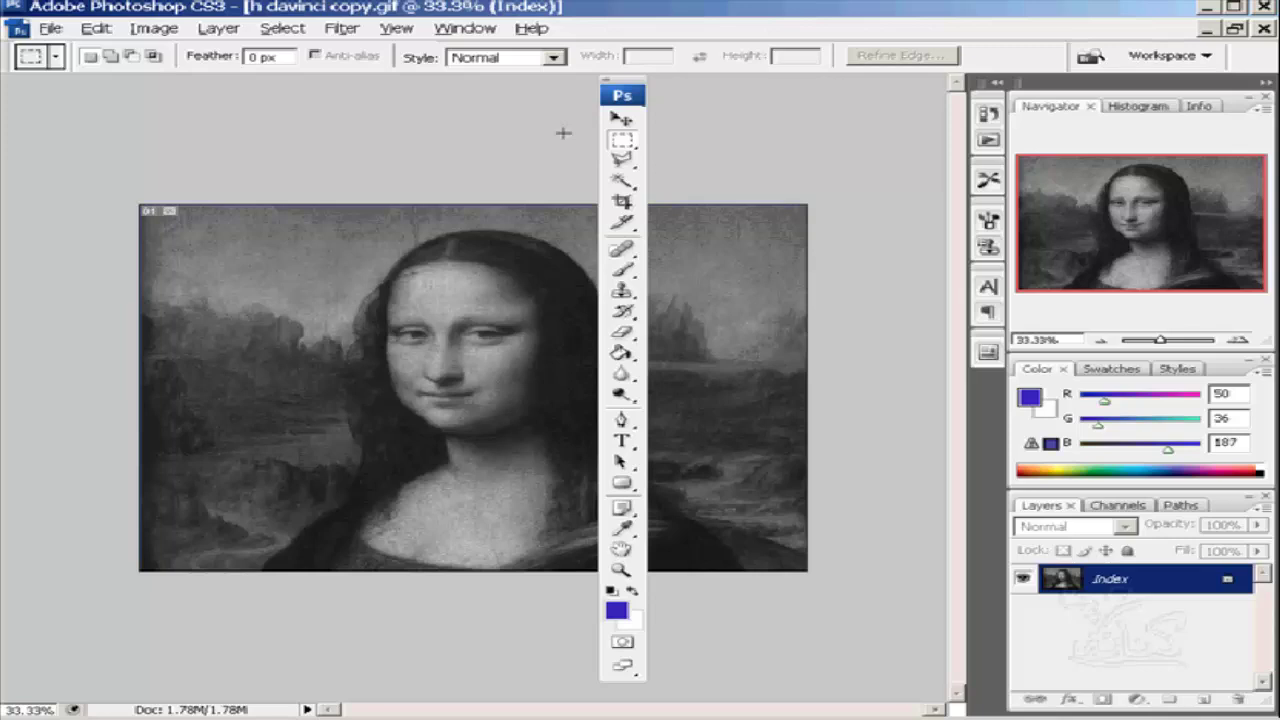
pyautogui.hotkey('shift', 'm')
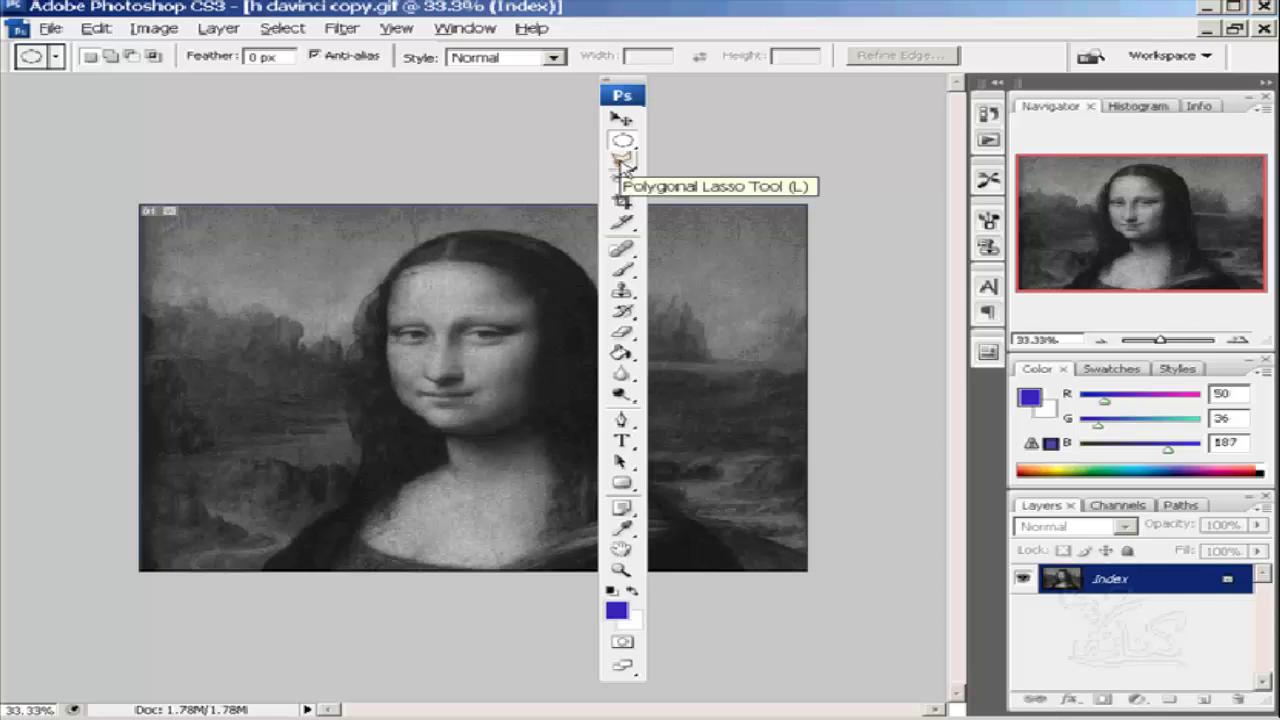
# Step: Preview the lasso variants, cycle to the freehand Lasso, then show the Magic Wand/Quick Selection variants
pyautogui.click(621, 163)
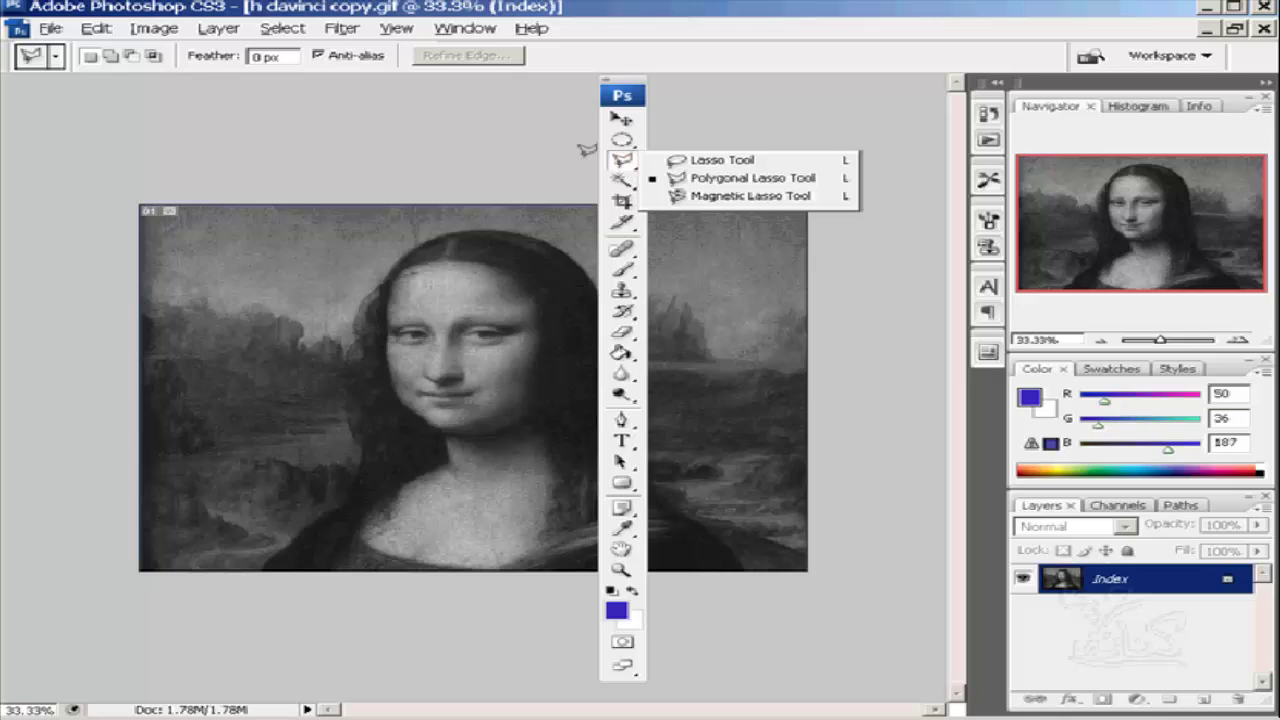
pyautogui.click(502, 155)
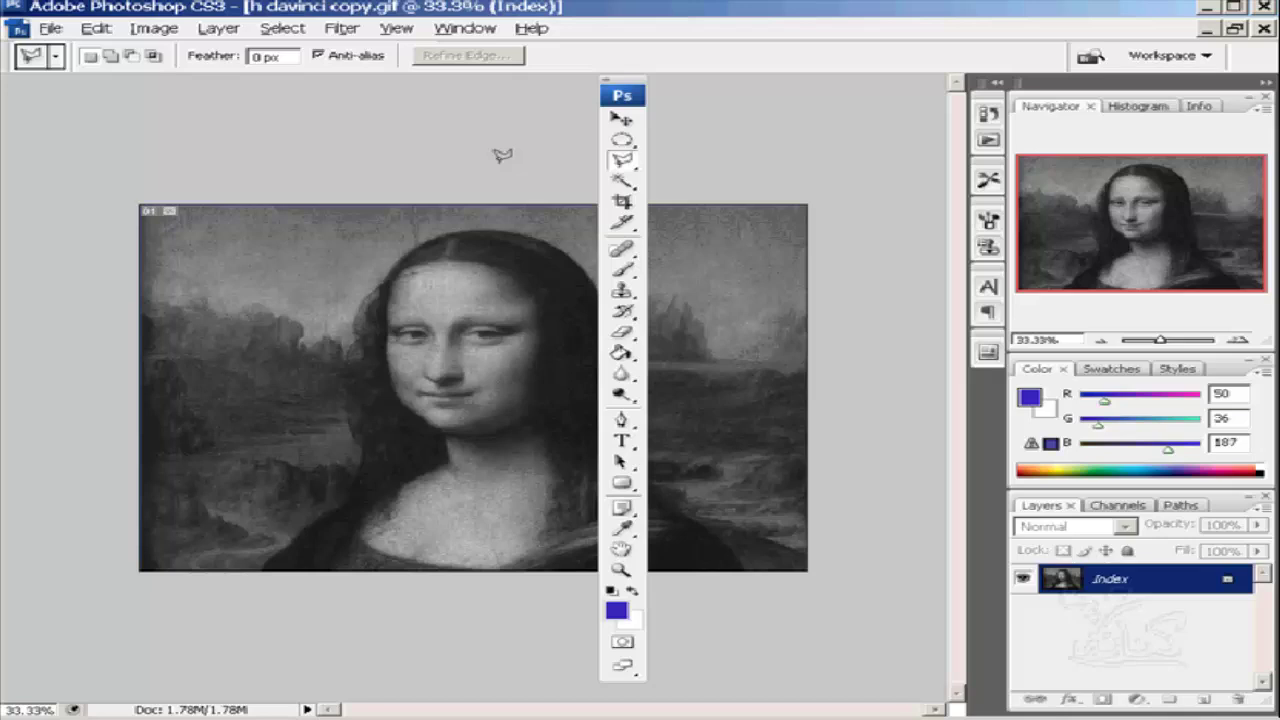
pyautogui.hotkey('shift', 'l')
pyautogui.hotkey('shift', 'l')
pyautogui.hotkey('shift', 'l')
pyautogui.hotkey('shift', 'l')
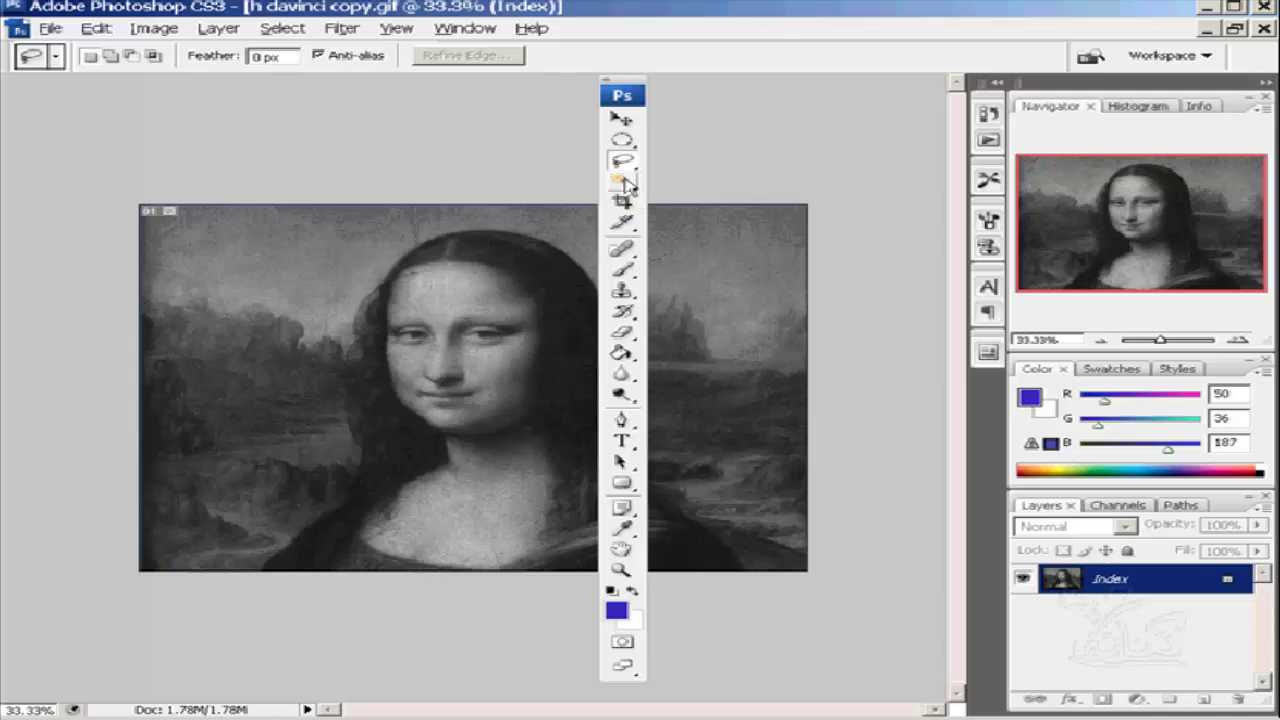
pyautogui.click(625, 180)
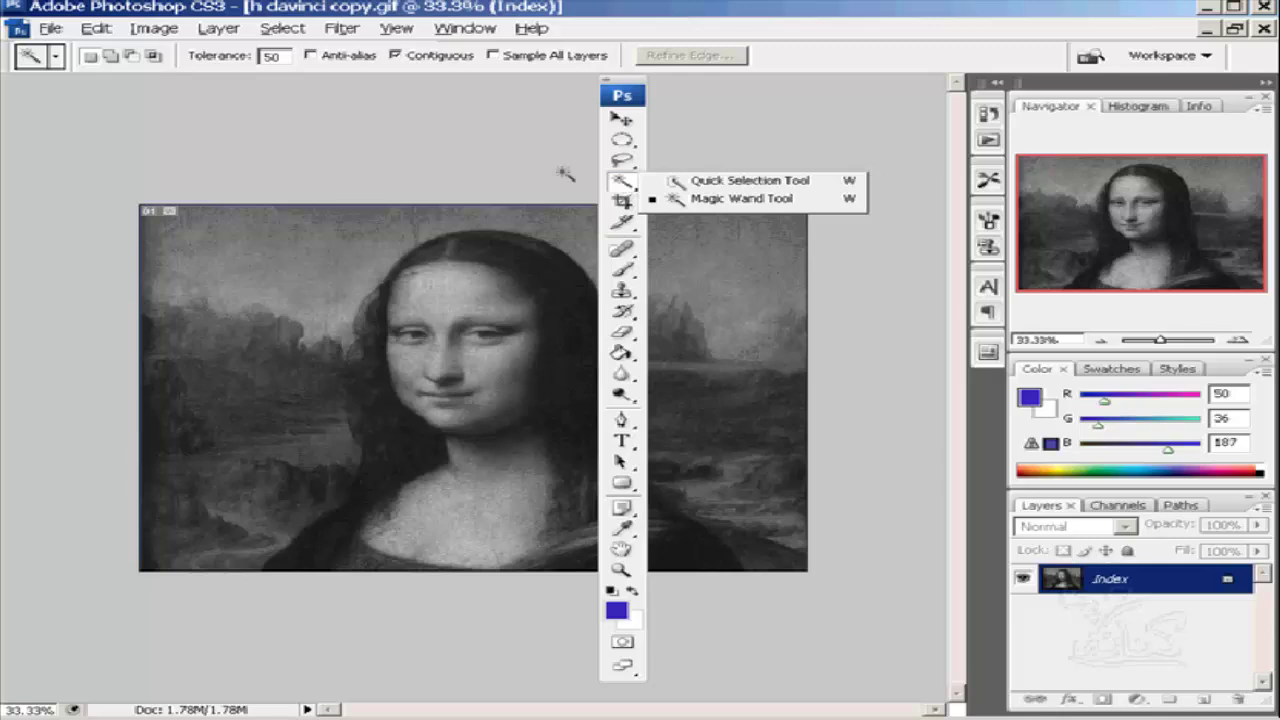
# Step: Alternate between Magic Wand and Quick Selection with W and Shift+W, then choose the Crop tool
pyautogui.click(487, 242)
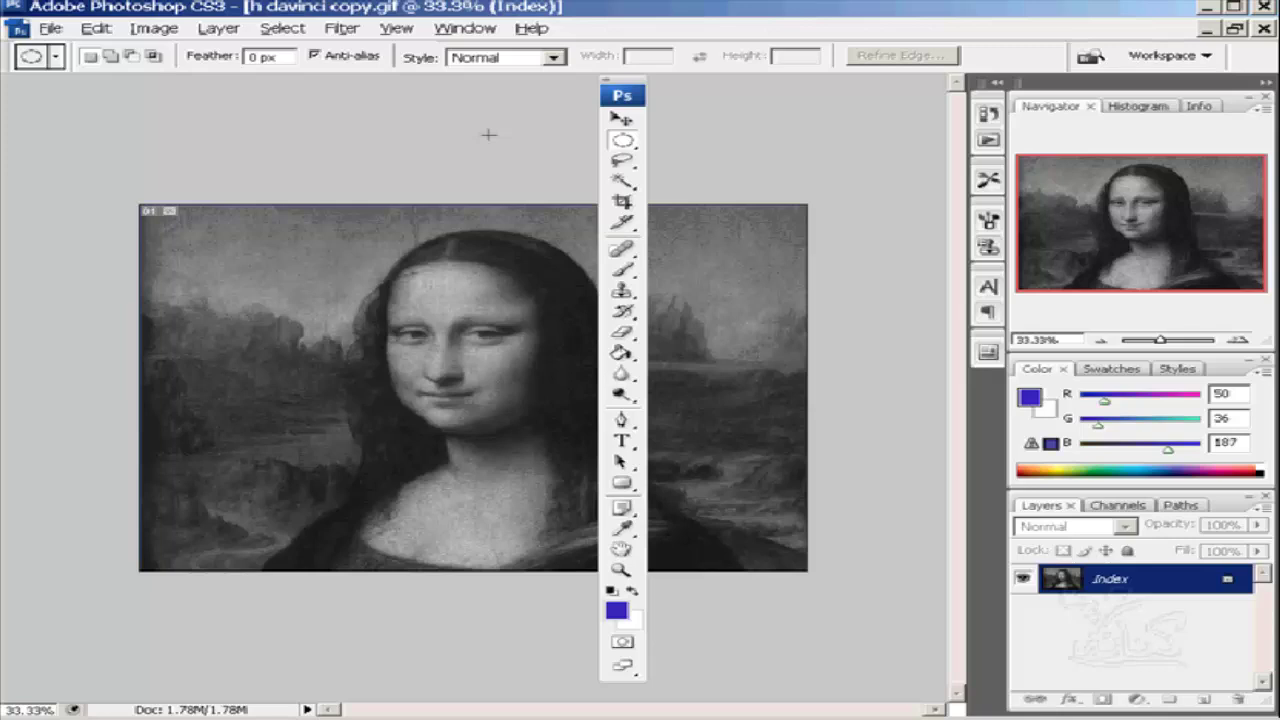
pyautogui.press('w')
pyautogui.hotkey('shift', 'w')
pyautogui.hotkey('shift', 'w')
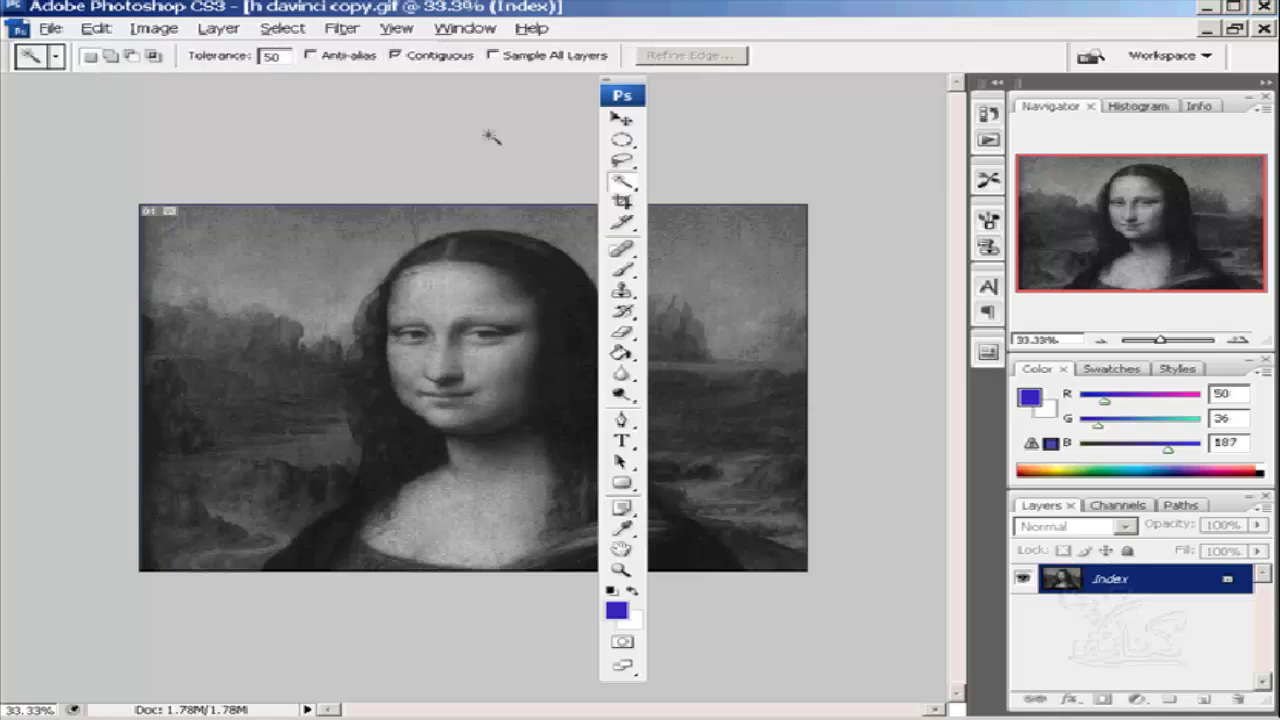
pyautogui.hotkey('shift', 'w')
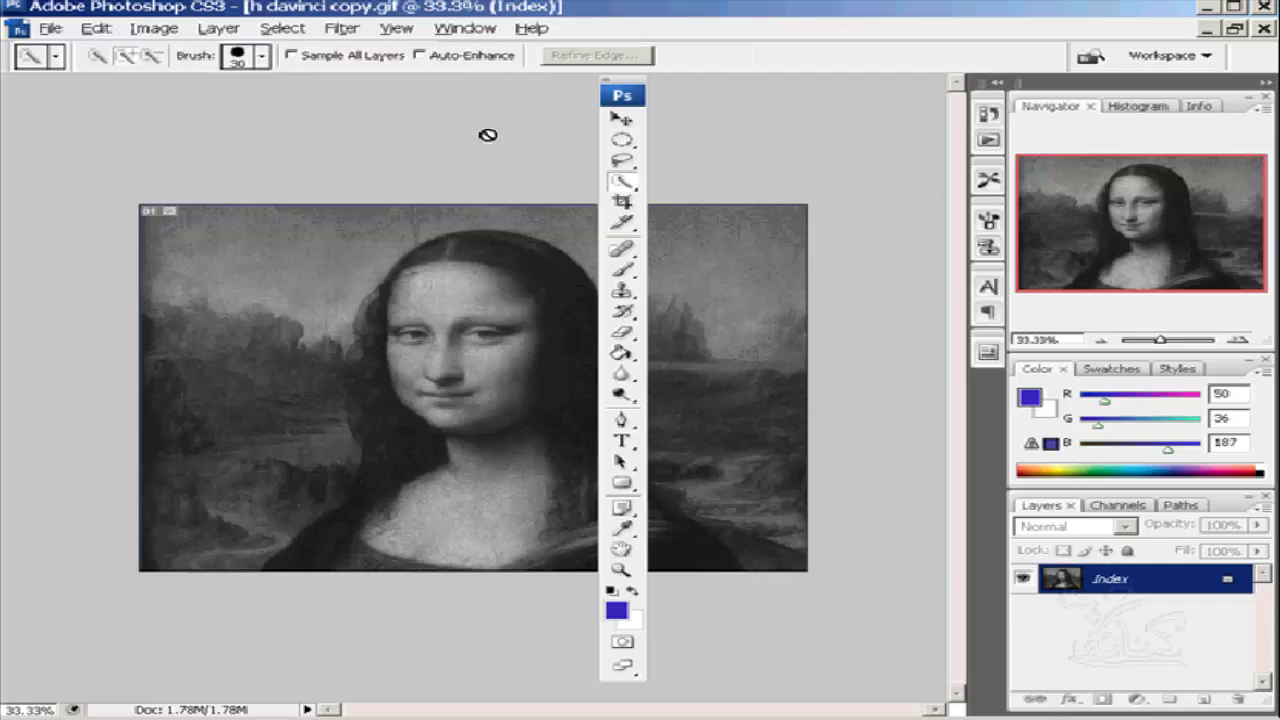
pyautogui.hotkey('shift', 'w')
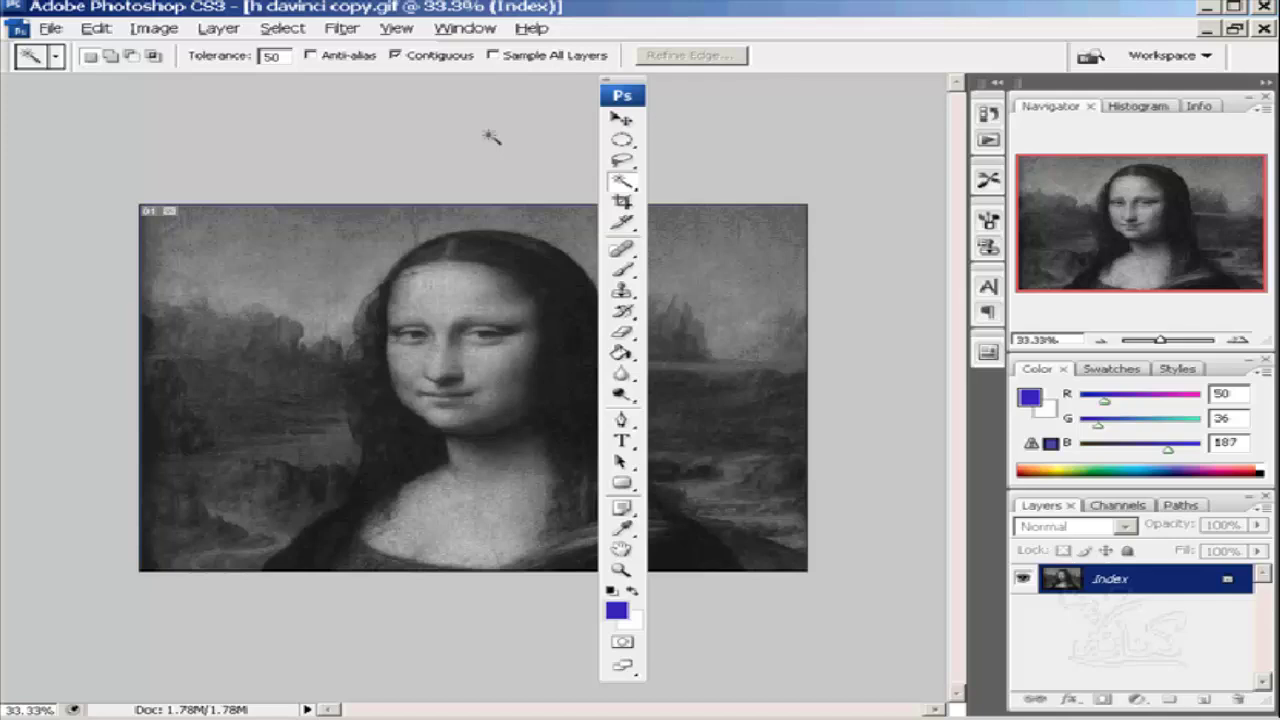
pyautogui.press('c')
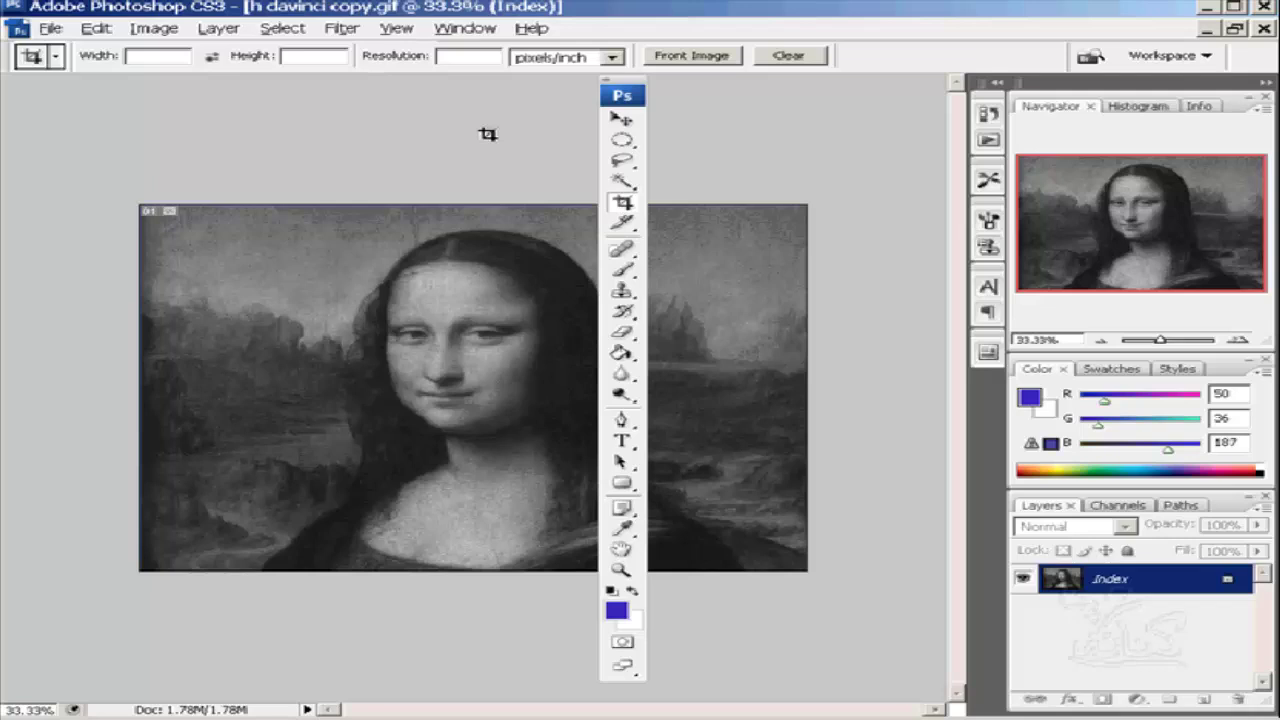
# Step: Cycle from Crop to Slice then Slice Select, and preview the slicing variants
pyautogui.hotkey('shift', 'c')
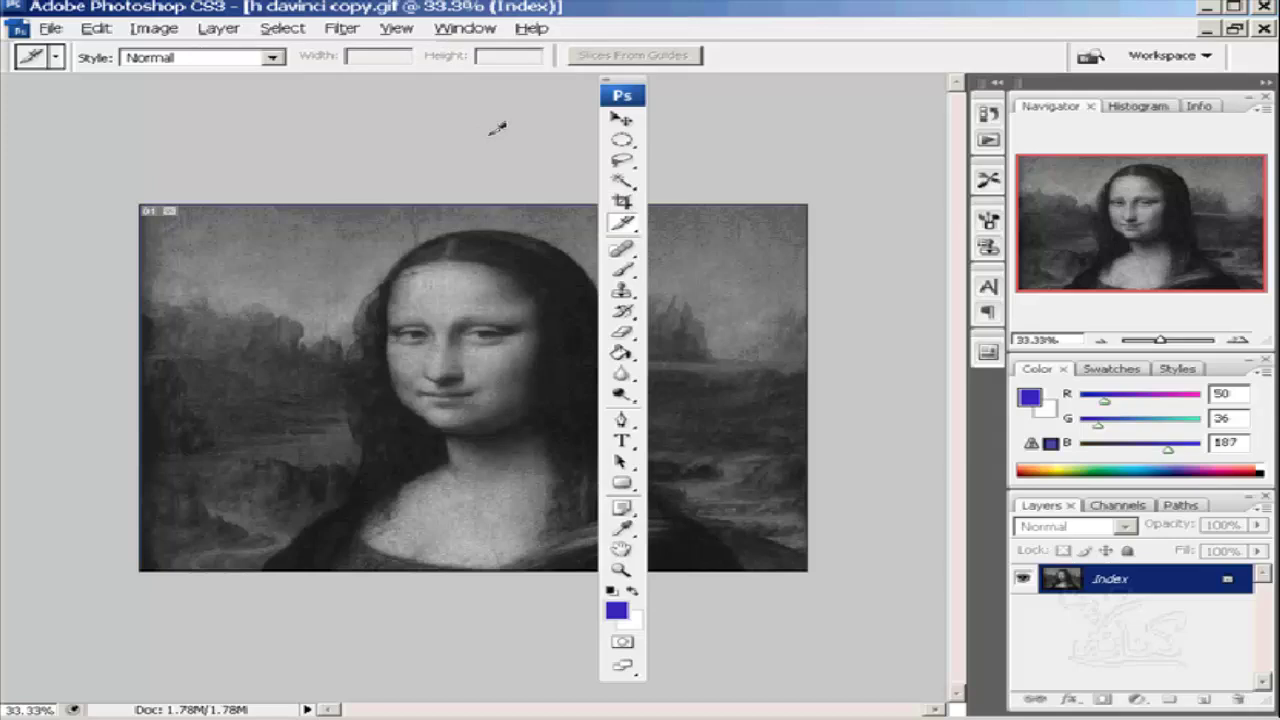
pyautogui.hotkey('shift', 'c')
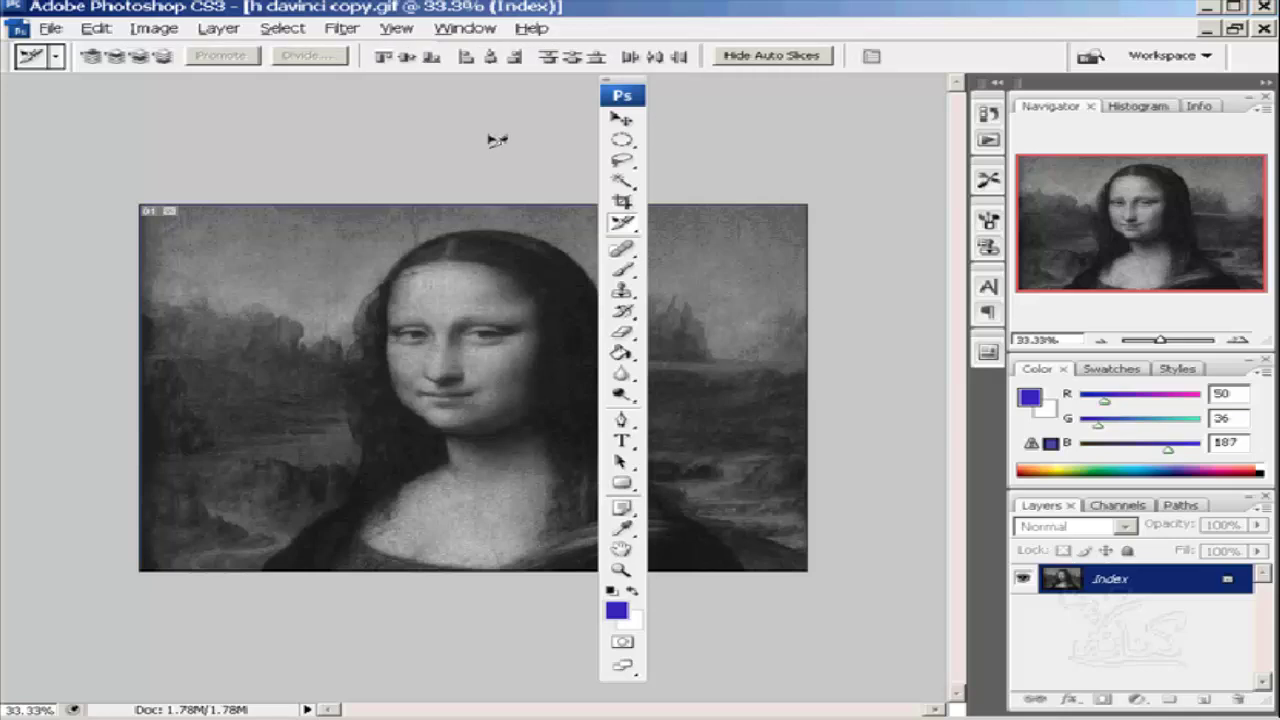
pyautogui.click(628, 226)
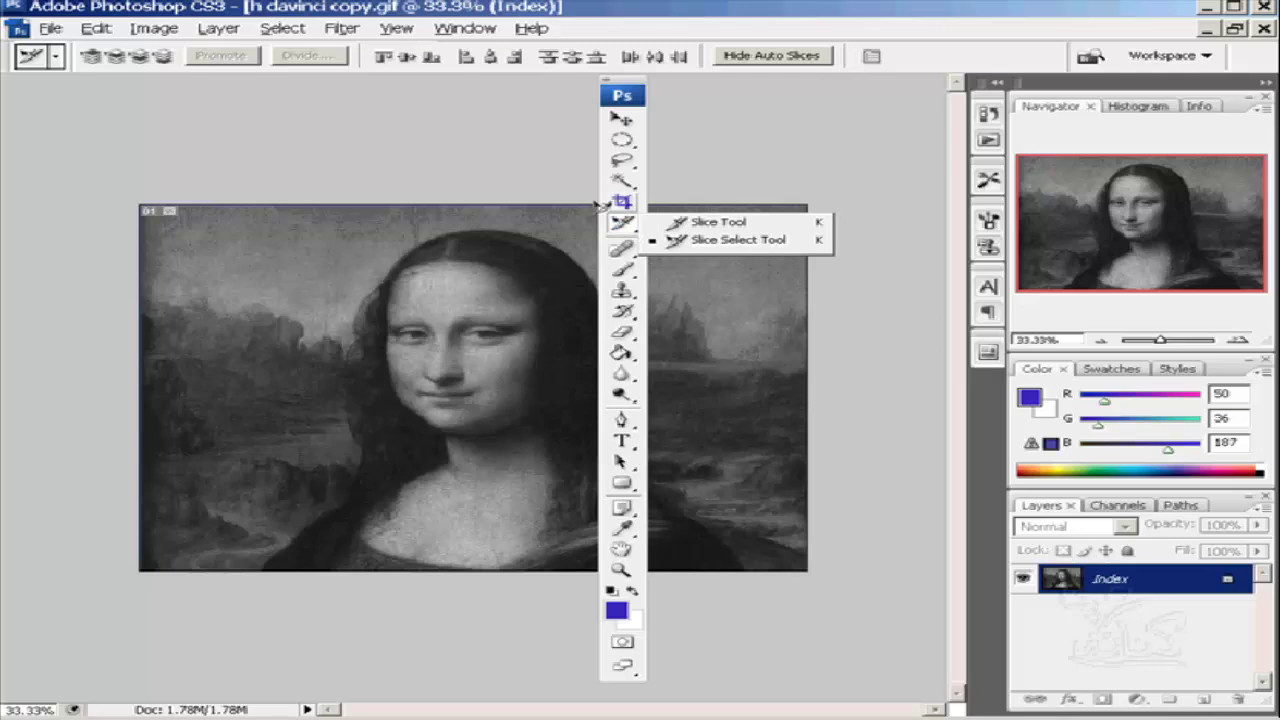
pyautogui.click(517, 157)
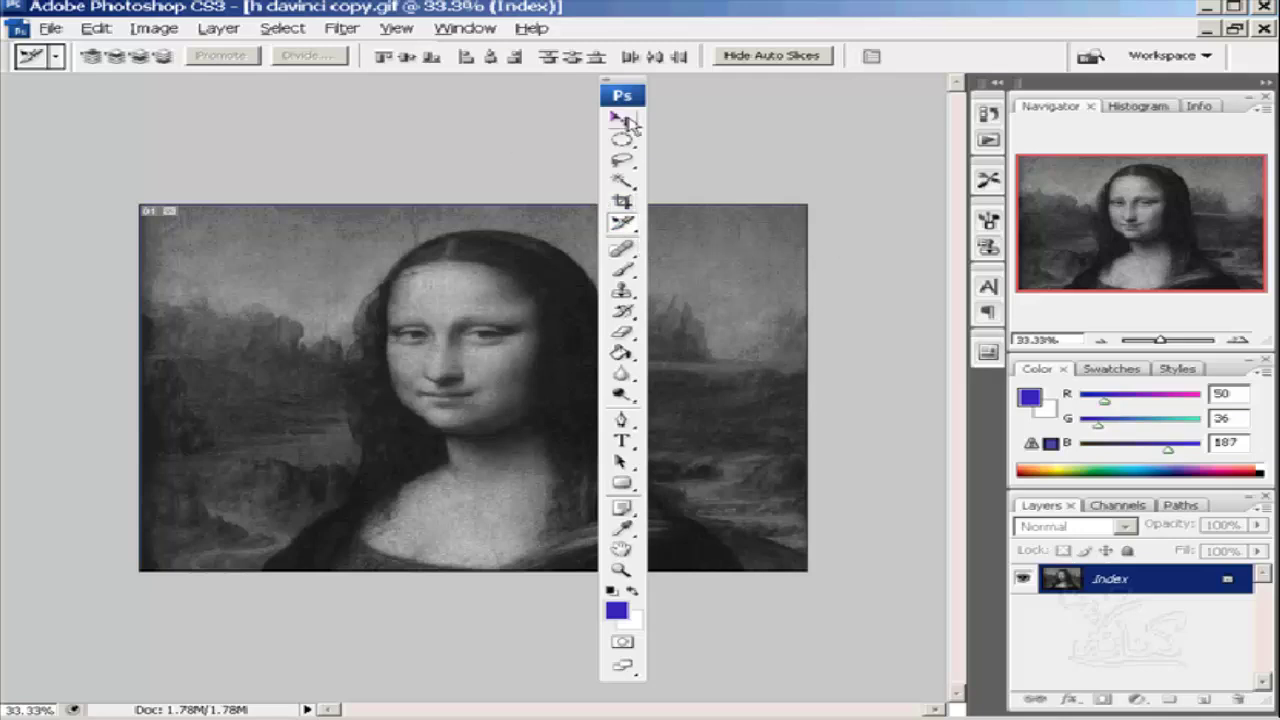